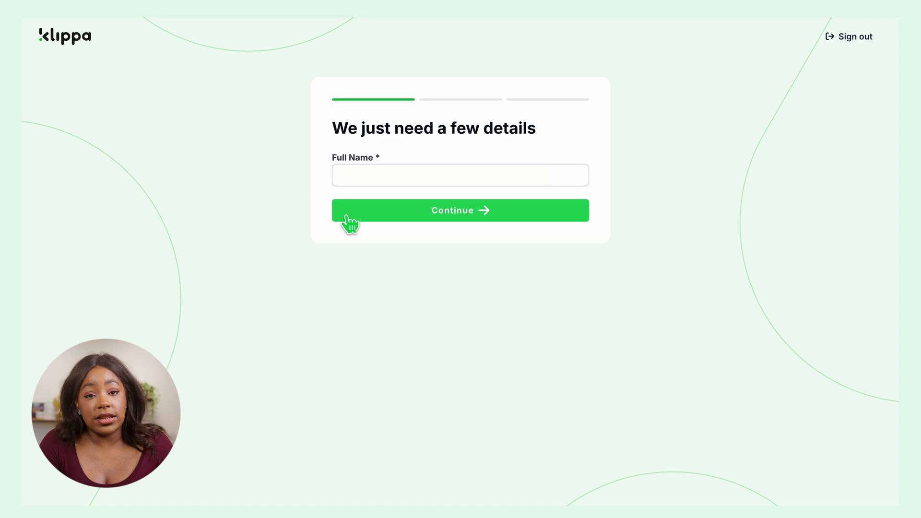
Step: Enter the user's full name and company details with 10K - 50K documents per year, and name the first project 'Rename invoices'
left_click(427, 184)
type("John Doe")
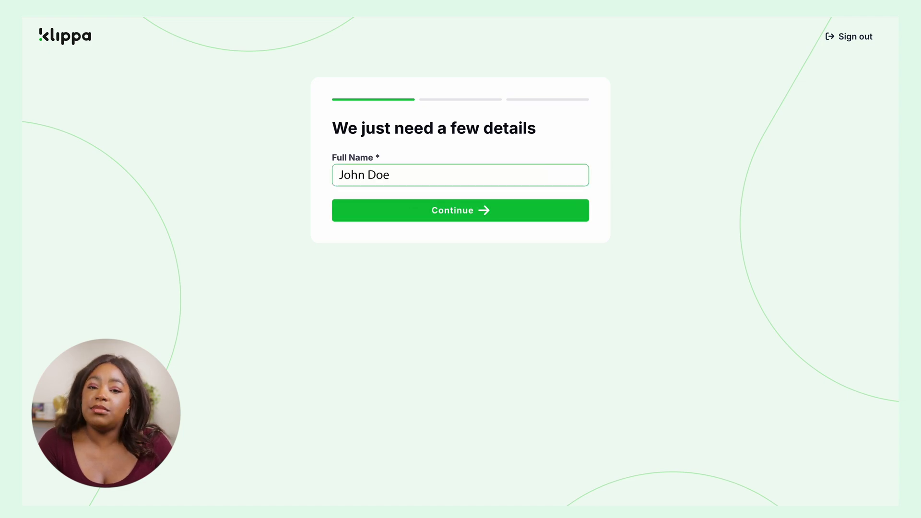
left_click(438, 209)
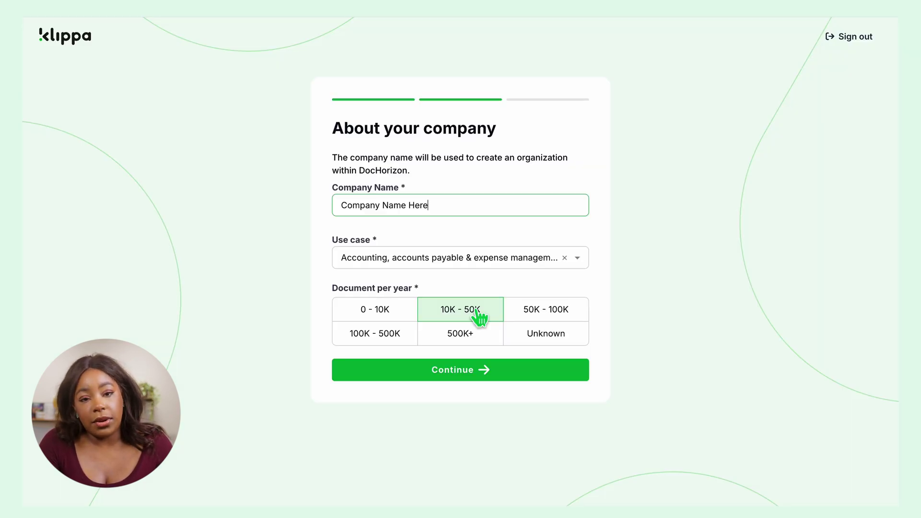
left_click(478, 317)
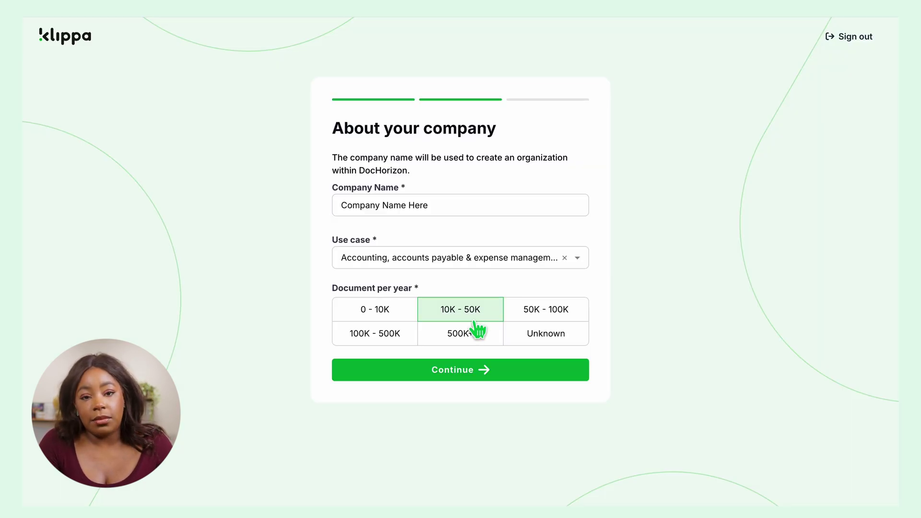
left_click(468, 377)
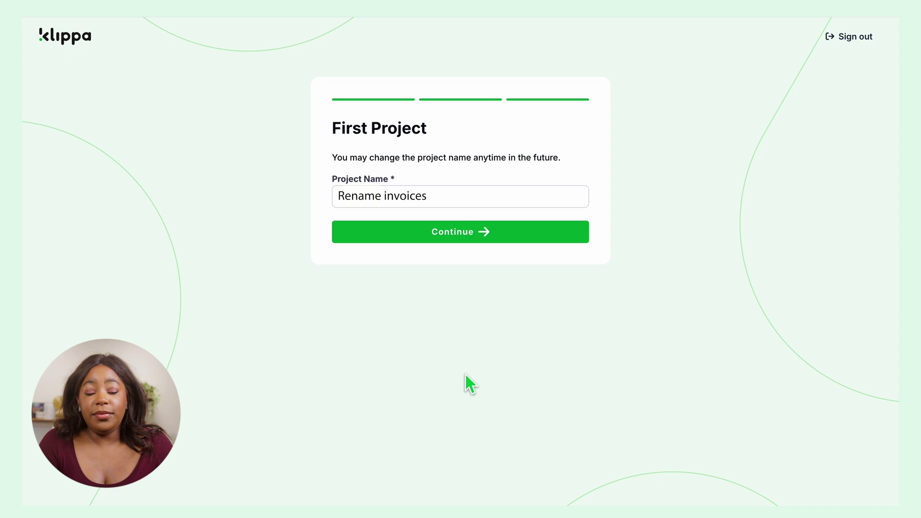
left_click(465, 206)
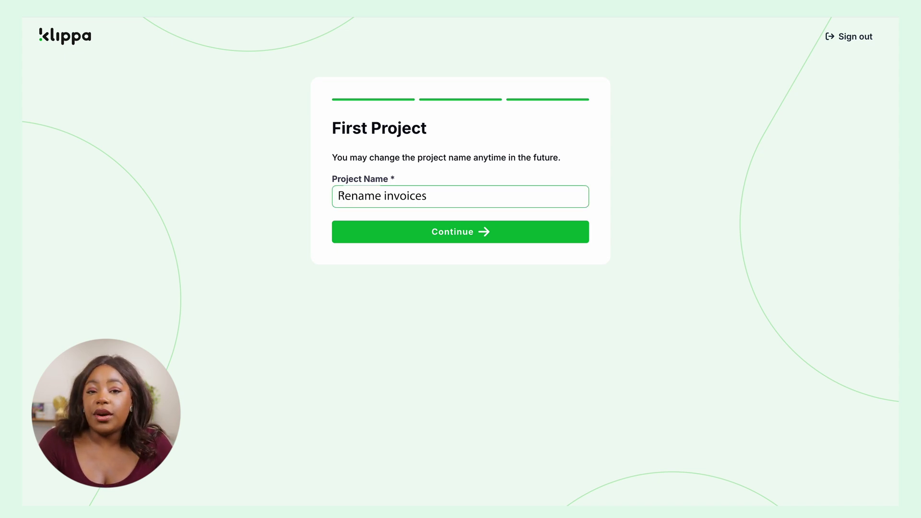
left_click(463, 235)
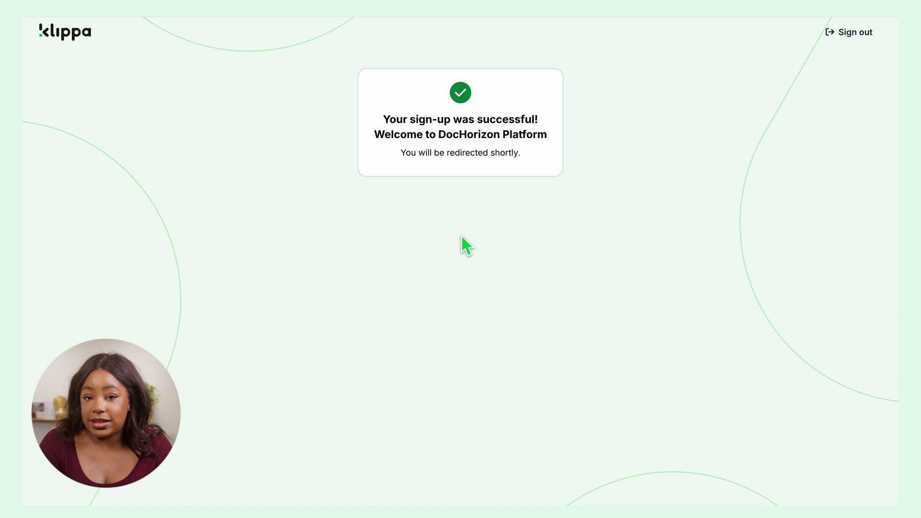
Step: Switch on the Financial model and Flow Builder toggles in the Dashboard Services list
scroll(481, 339, "down", 1)
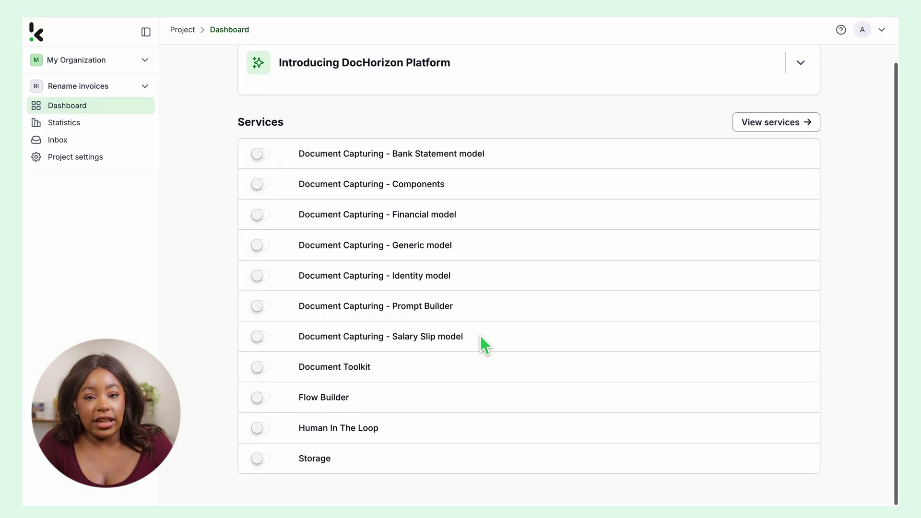
scroll(480, 335, "up", 1)
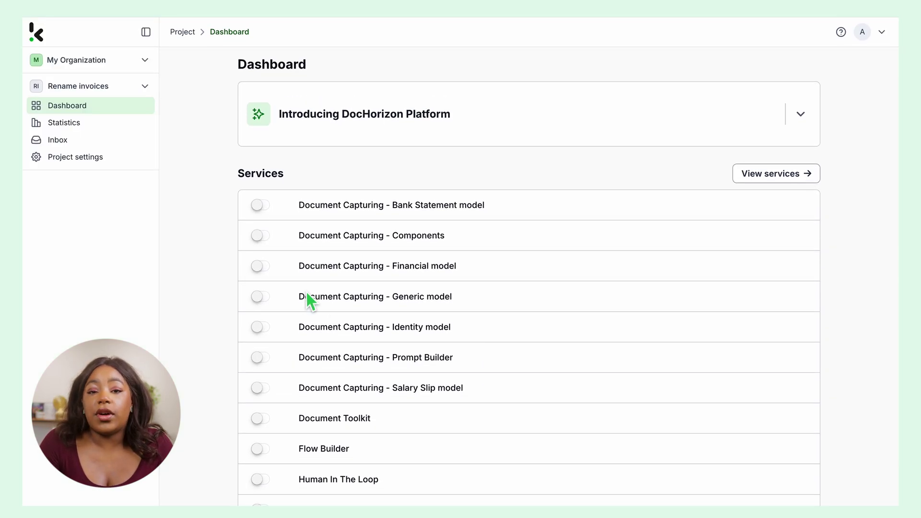
left_click(267, 268)
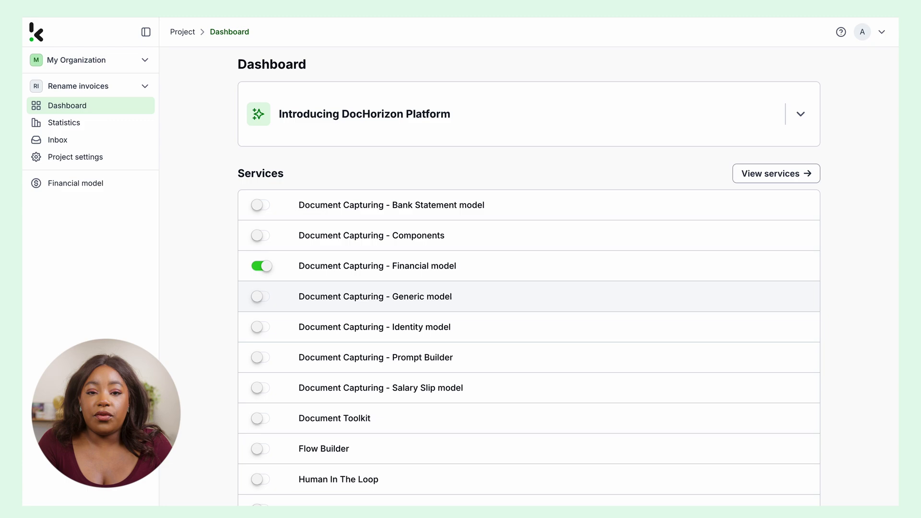
left_click(265, 449)
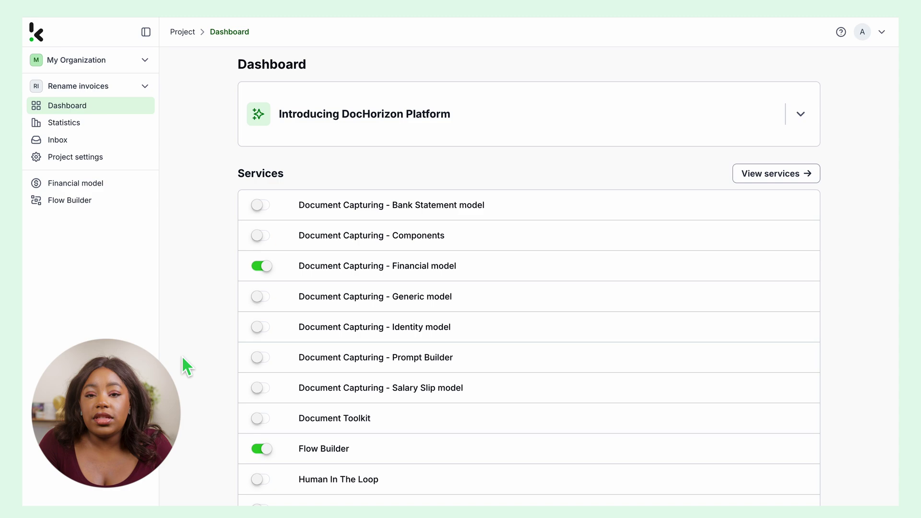
Step: On the Flow Builder page, create a new untitled flow from scratch
left_click(127, 202)
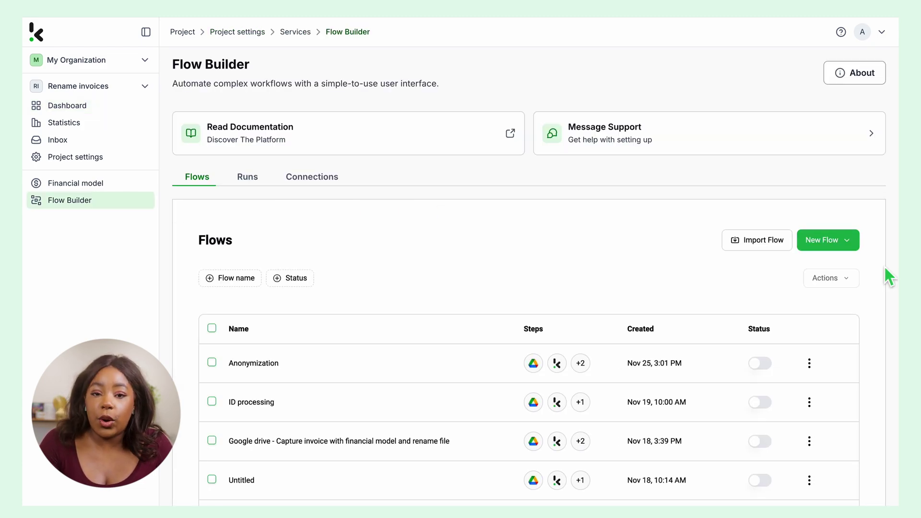
left_click(853, 243)
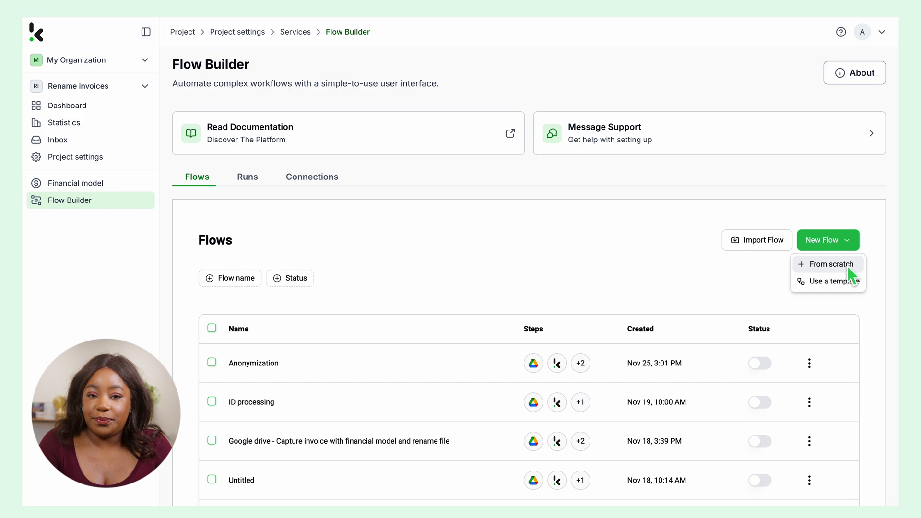
left_click(847, 265)
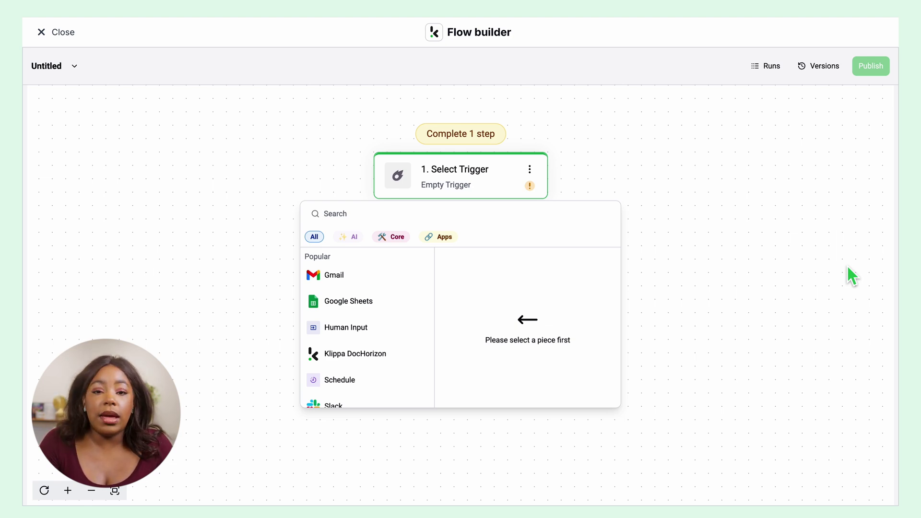
Step: Set the trigger to Google Drive New File on the google-drive connection and load sample data
type("oo")
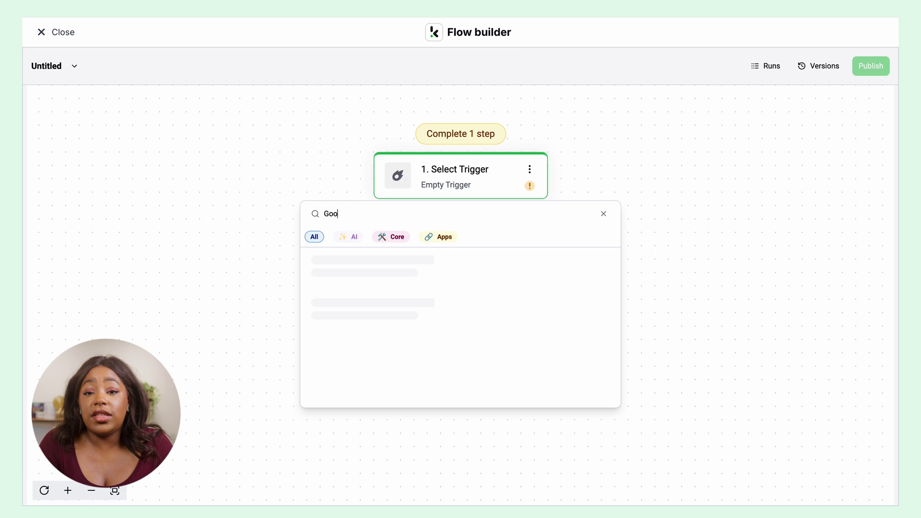
type("gle drive")
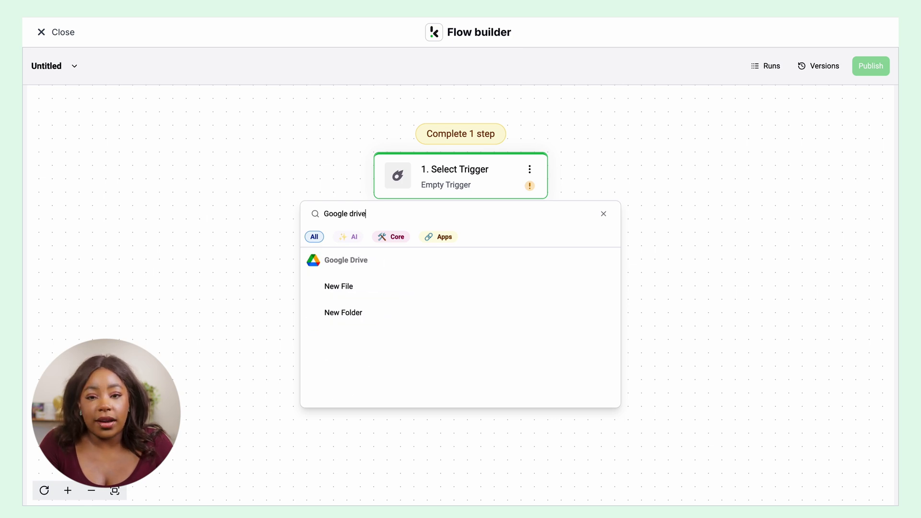
left_click(351, 288)
left_click(725, 204)
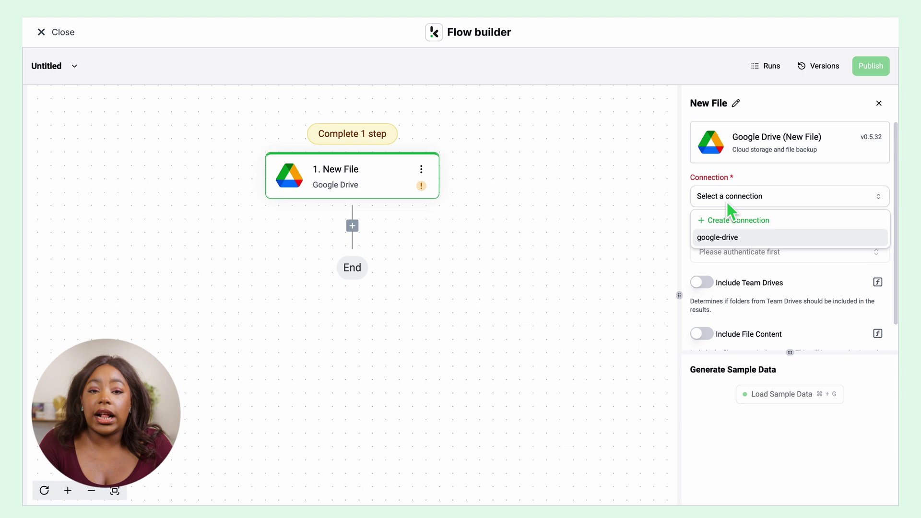
left_click(726, 238)
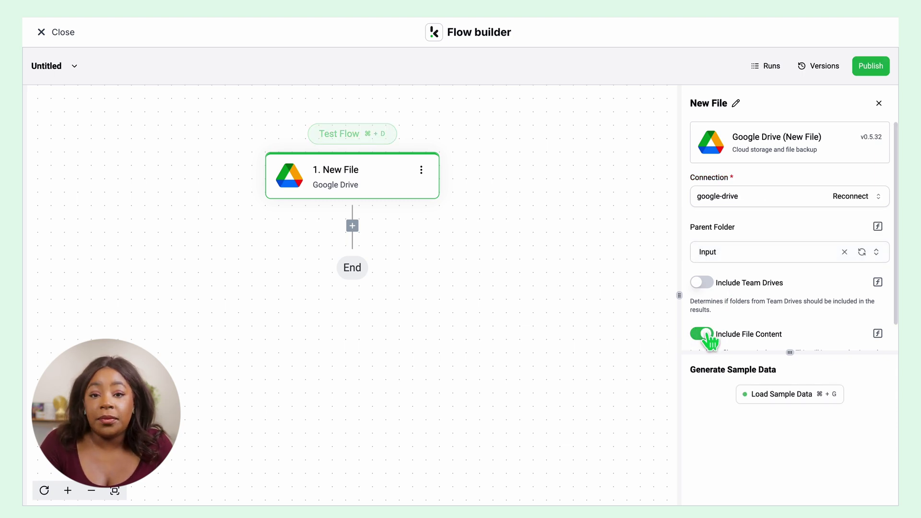
left_click(778, 396)
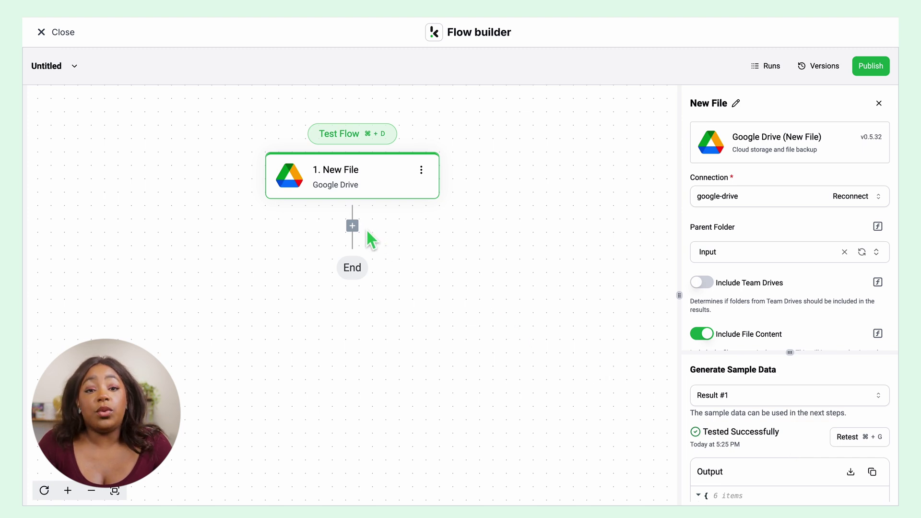
Step: Add a Klippa Document Capture: Financial Document step on Default DocHorizon Platform, then close the editor
left_click(353, 226)
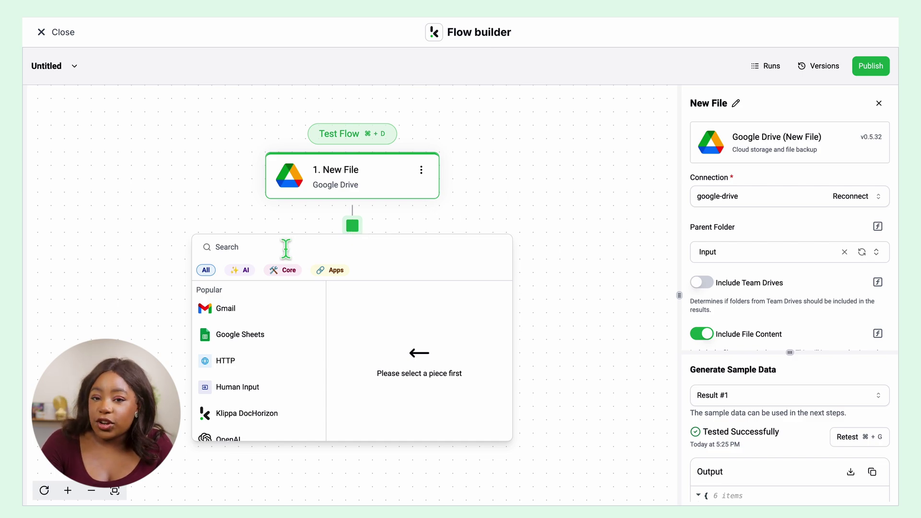
type("Klippa")
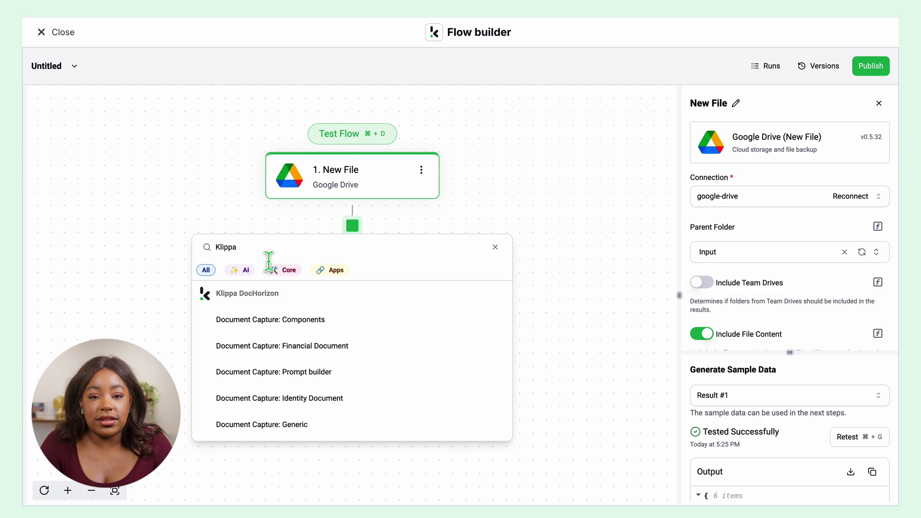
left_click(269, 353)
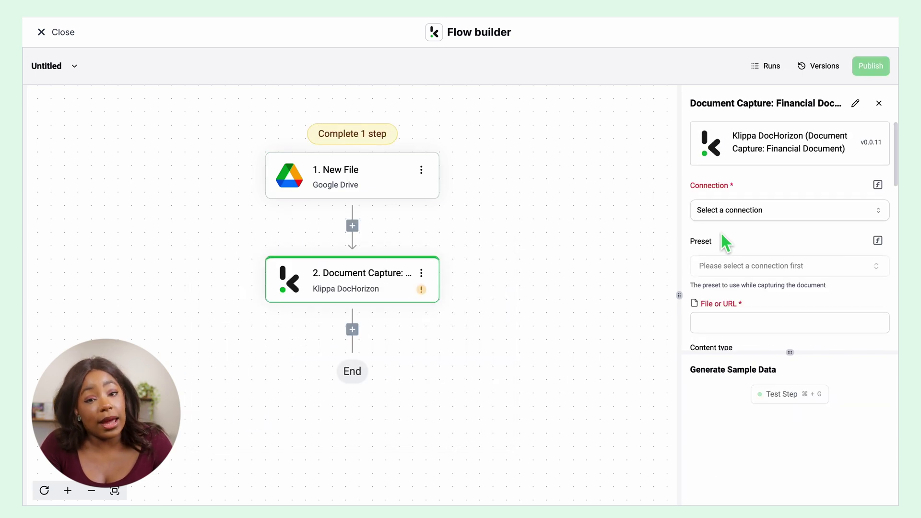
left_click(734, 217)
left_click(736, 250)
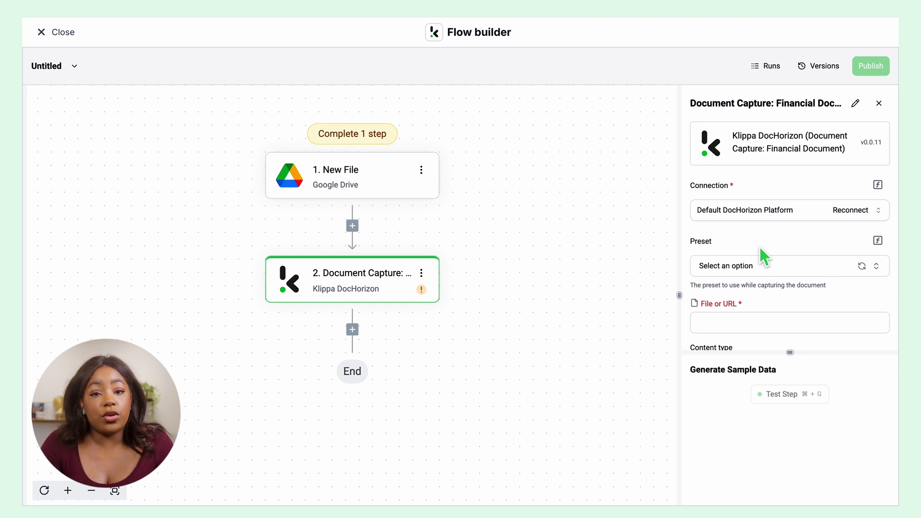
left_click(58, 34)
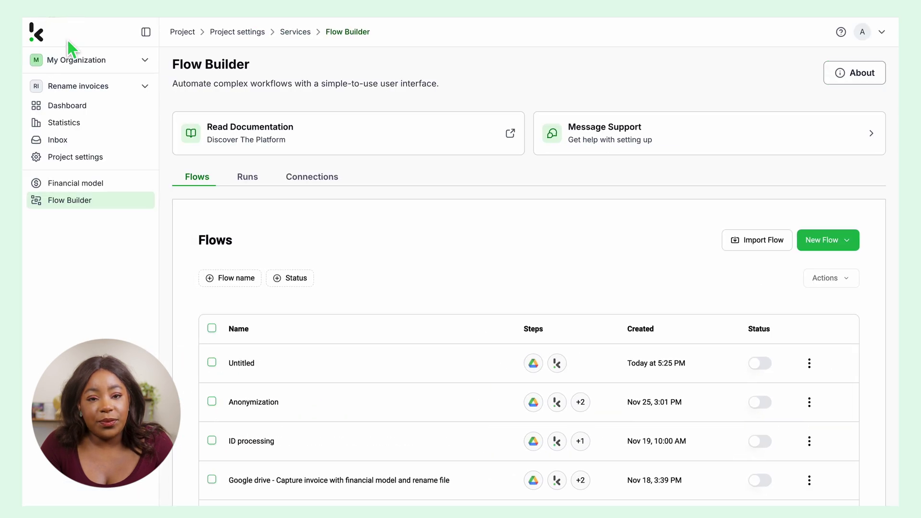
Step: Create a new Financial model preset named 'Invoice preset'
left_click(73, 197)
left_click(72, 187)
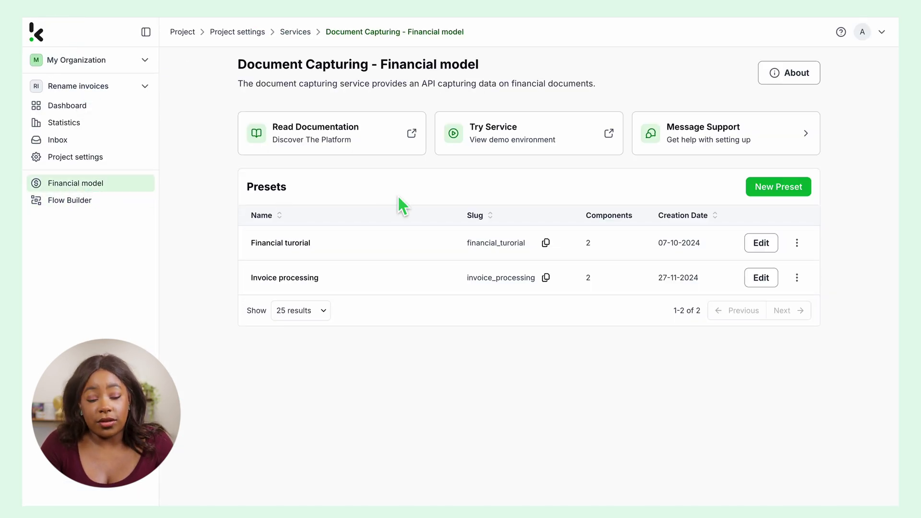
left_click(787, 187)
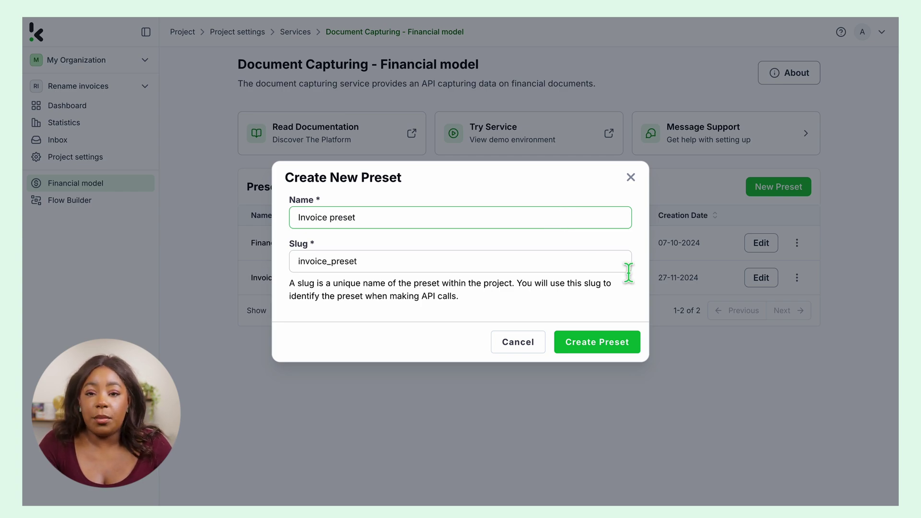
left_click(610, 347)
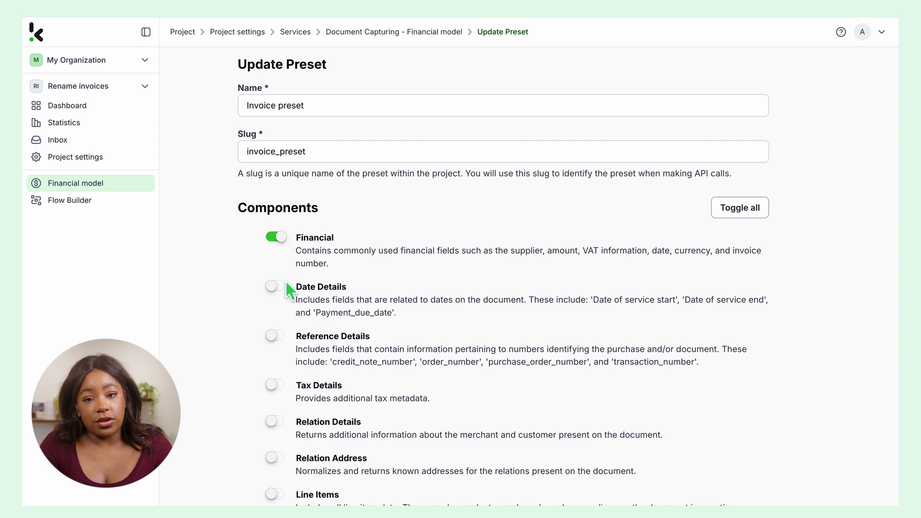
Step: Enable the Line Items component, save the preset, and reopen the Untitled flow
scroll(293, 350, "down", 3)
scroll(291, 341, "down", 1)
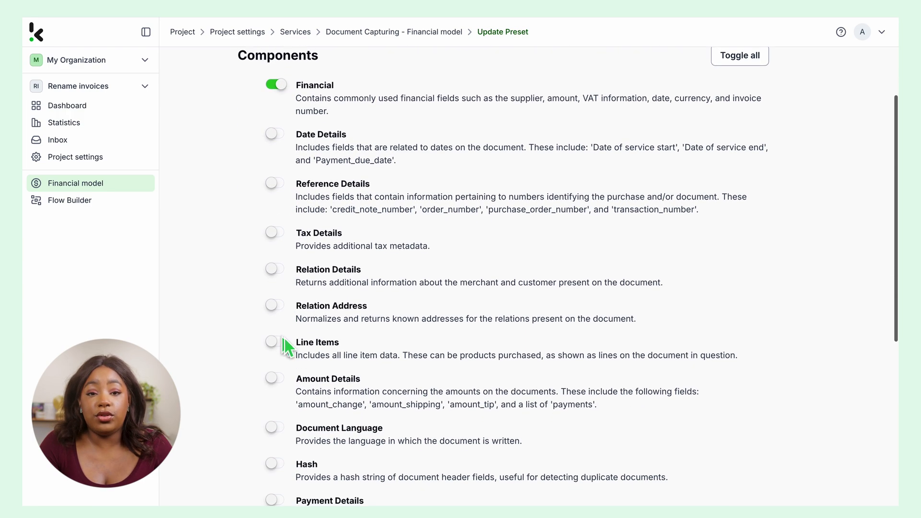
left_click(281, 342)
scroll(287, 402, "down", 8)
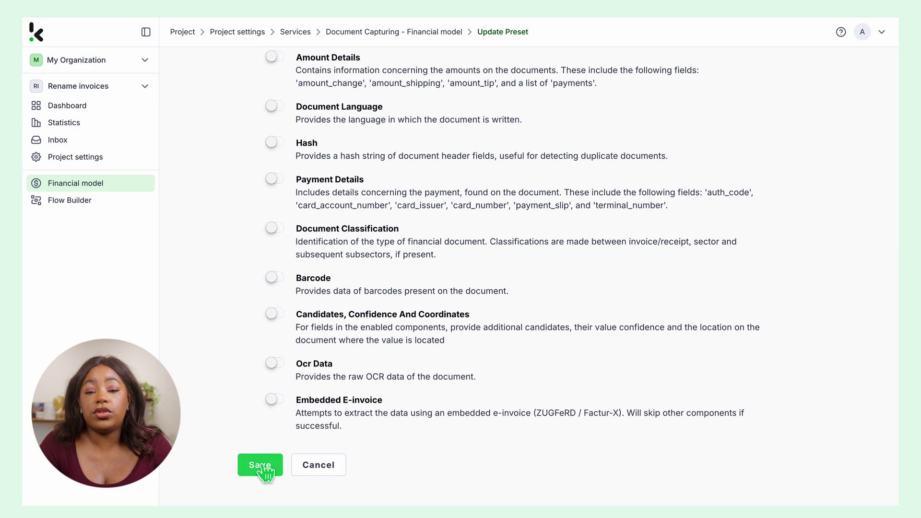
left_click(261, 465)
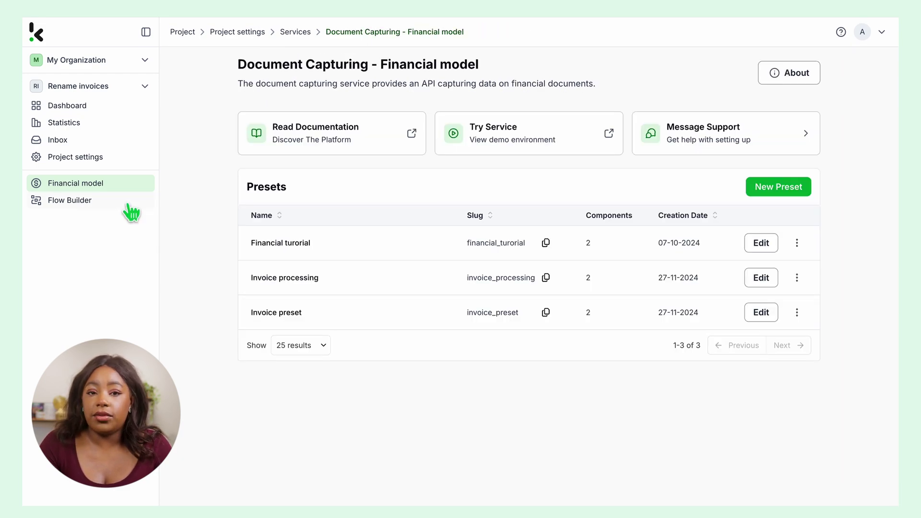
left_click(99, 202)
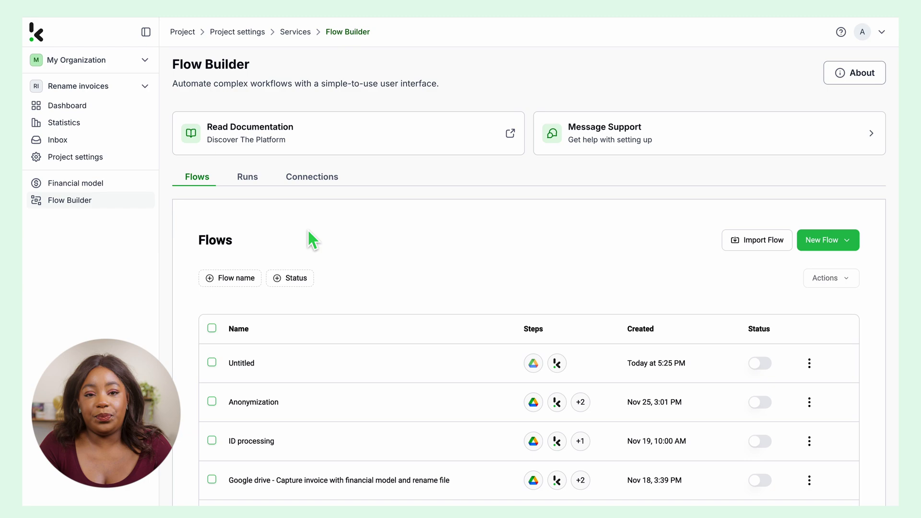
left_click(249, 363)
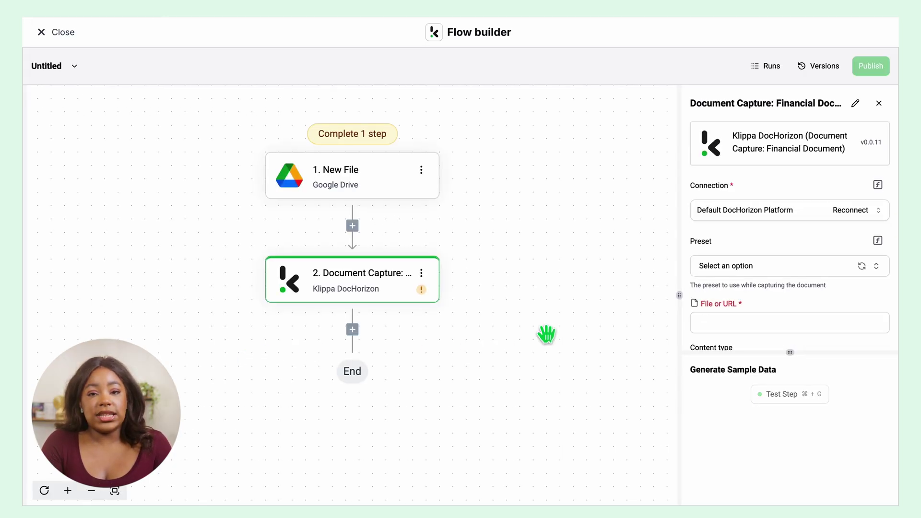
Step: Set the capture step to Invoice preset with the New File content as input, then test it
left_click(758, 267)
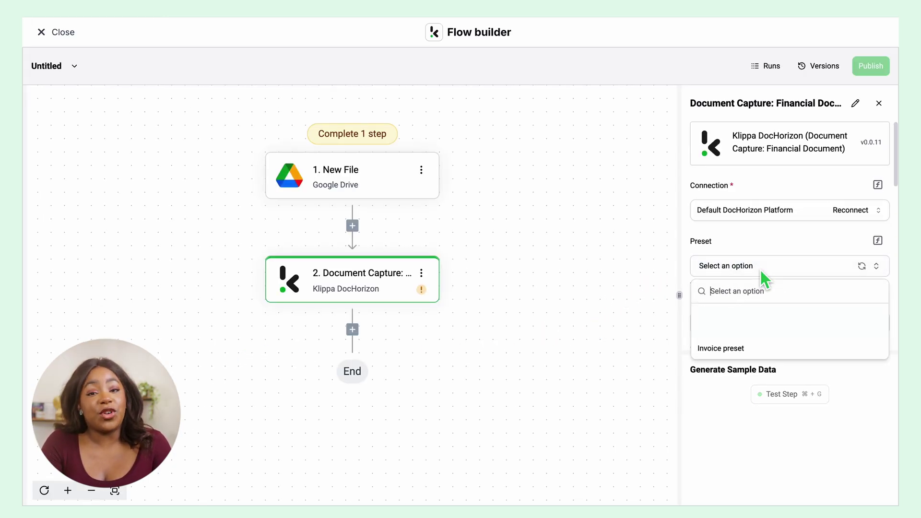
left_click(734, 350)
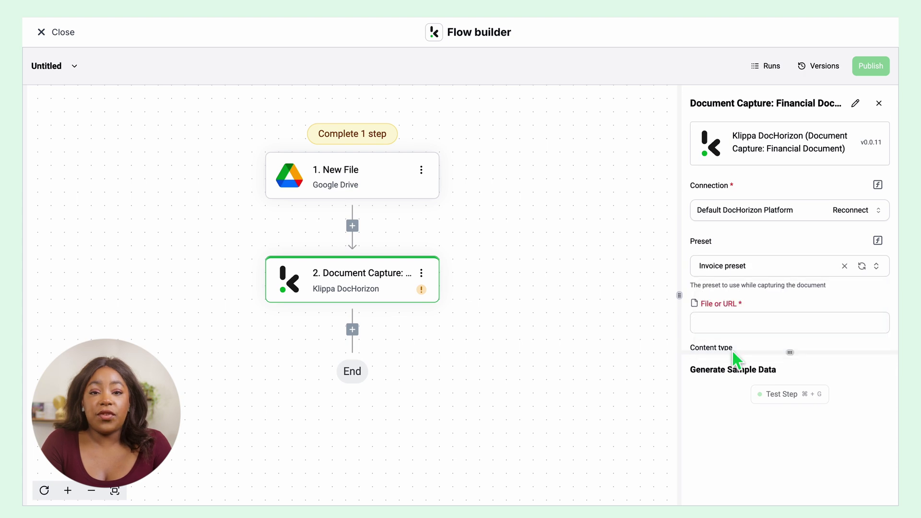
left_click(754, 330)
left_click(645, 297)
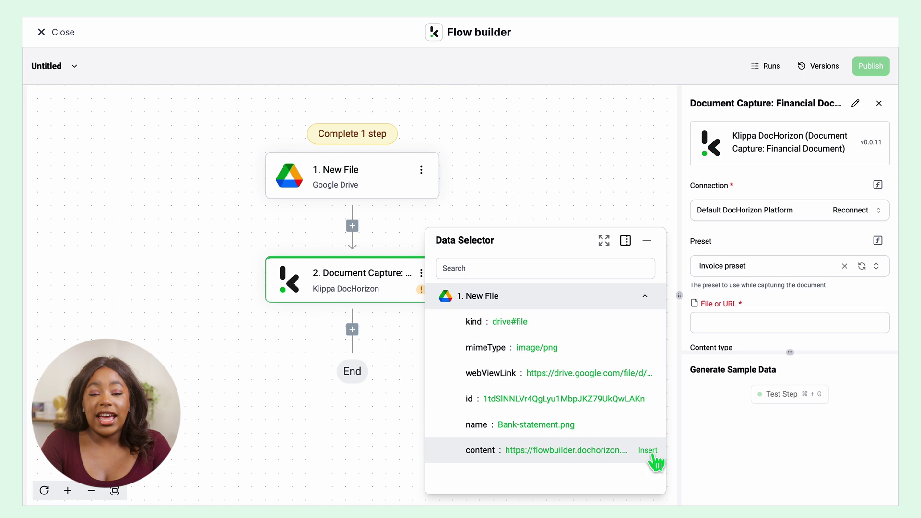
left_click(648, 452)
left_click(790, 399)
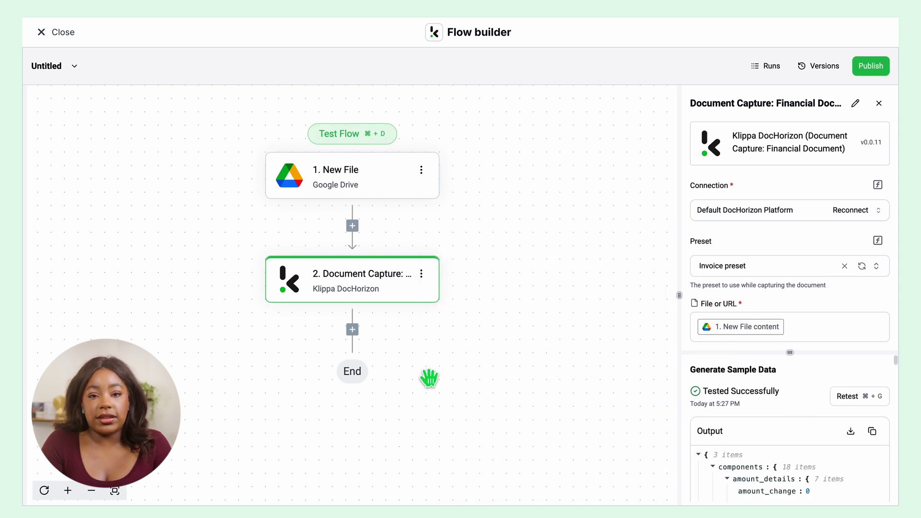
Step: Add a Google Drive 'Create new file' step below the Document Capture step
left_click(352, 330)
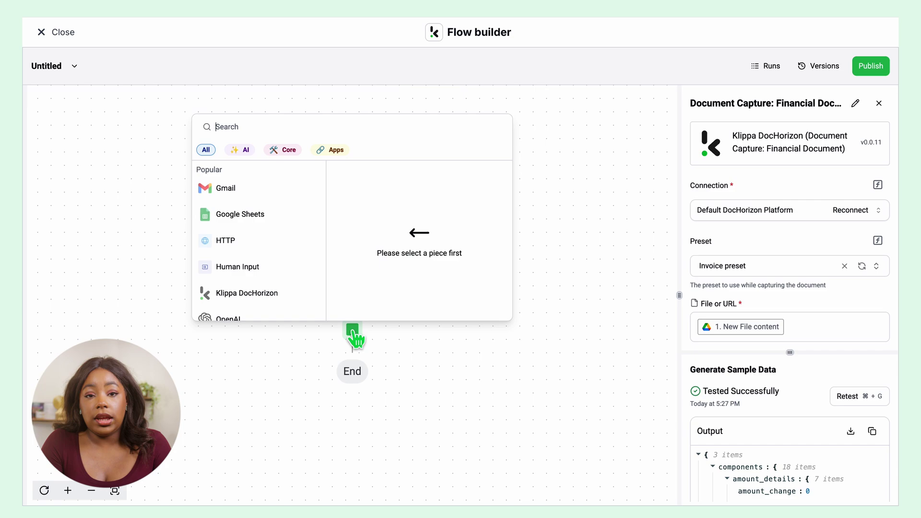
scroll(288, 274, "down", 12)
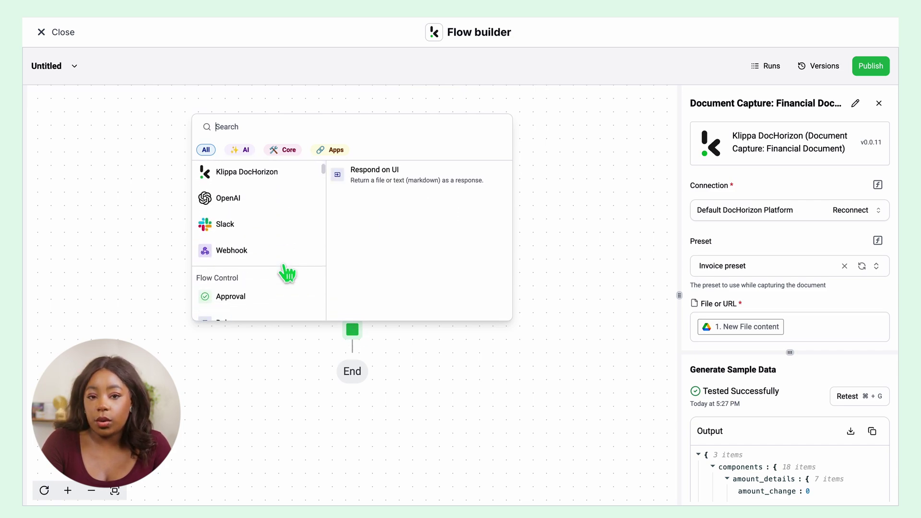
scroll(288, 273, "down", 3)
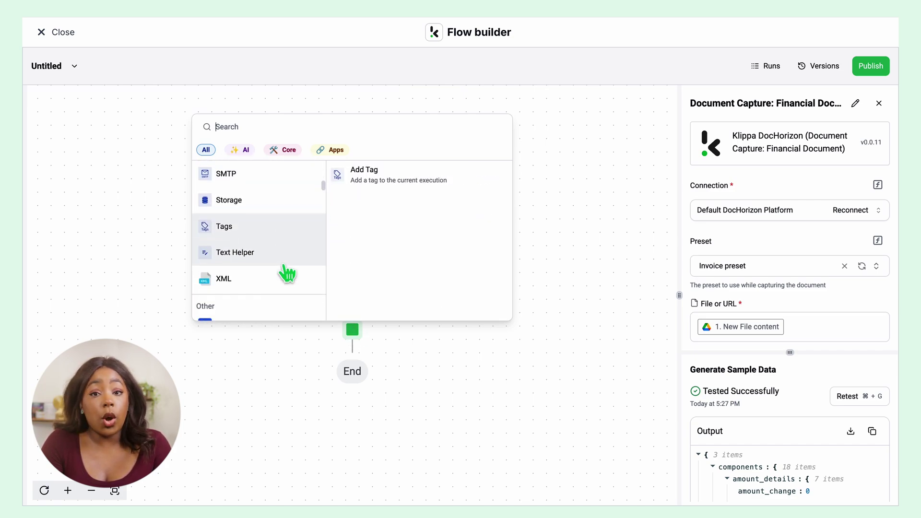
left_click(284, 129)
type("Google drive")
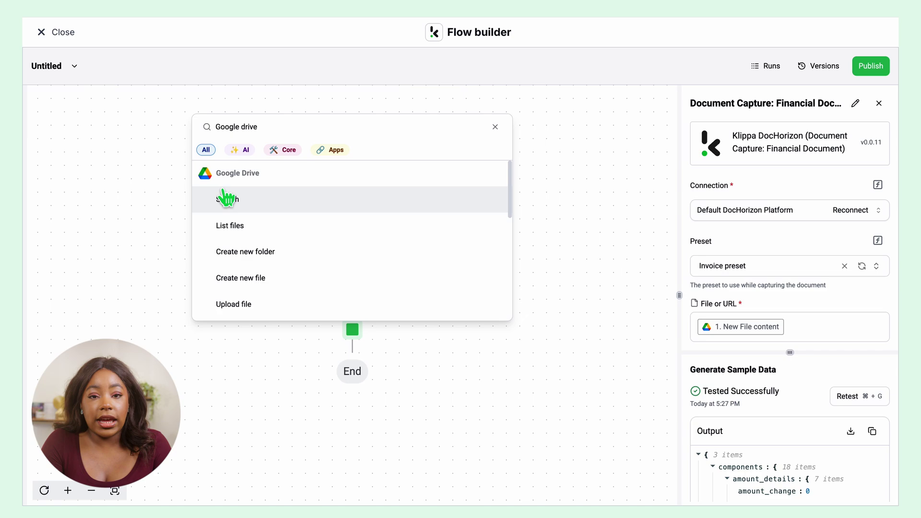
left_click(287, 283)
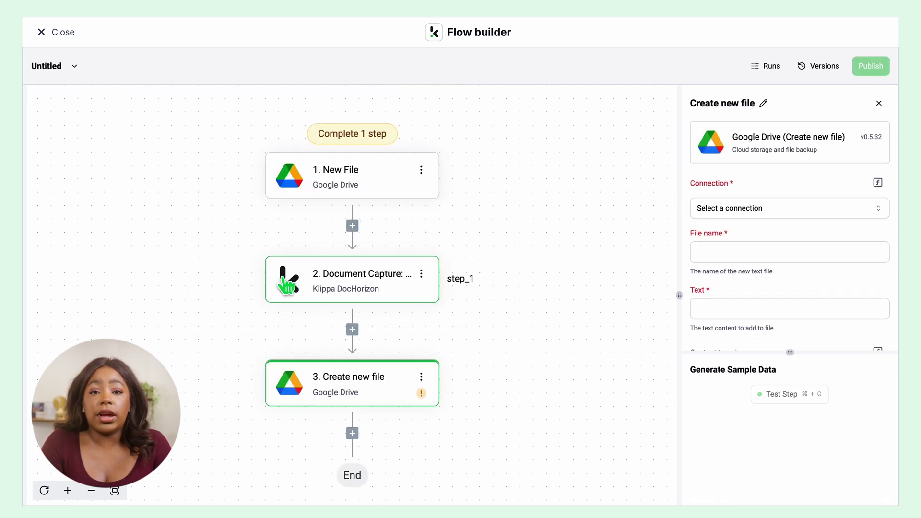
Step: Use the google-drive connection and browse Document Capture's financial fields for the File name
left_click(741, 215)
left_click(733, 250)
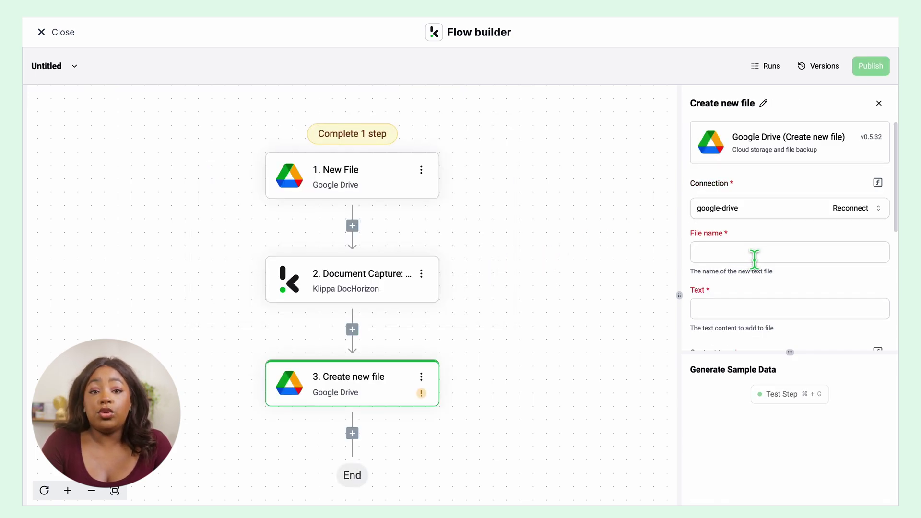
left_click(755, 259)
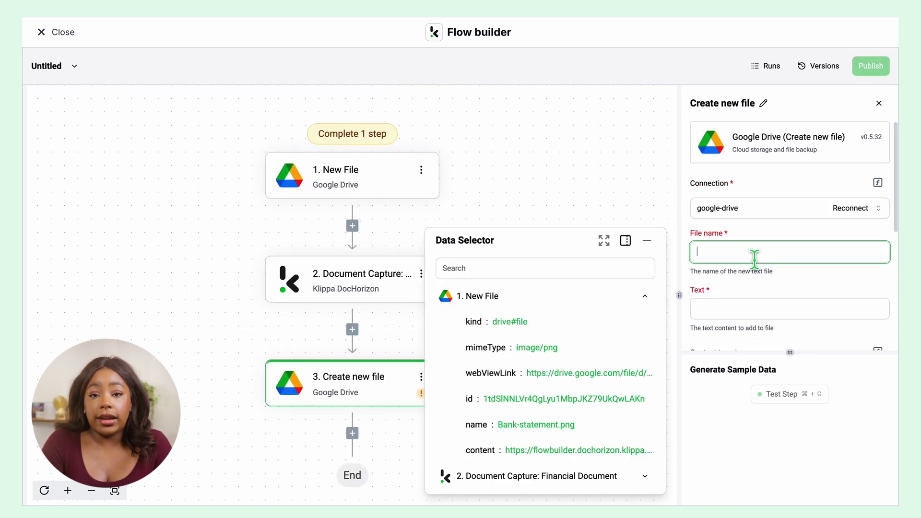
left_click(645, 297)
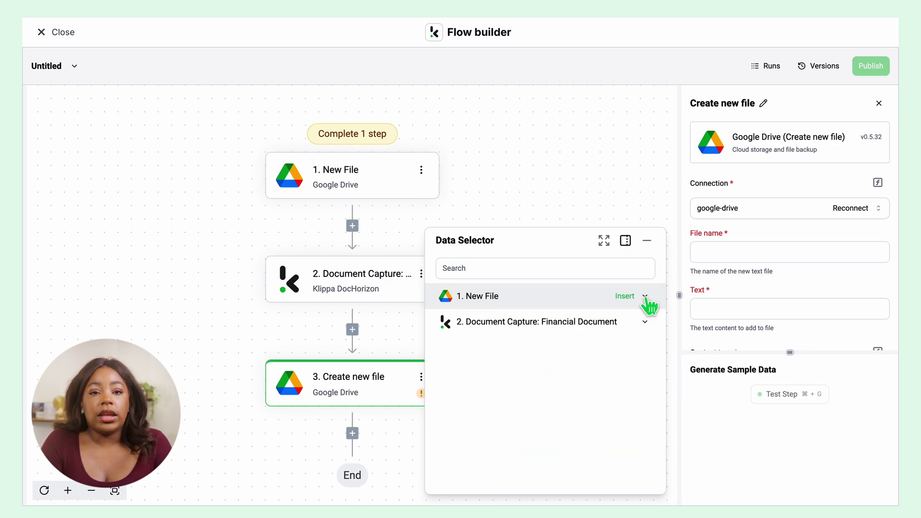
left_click(645, 321)
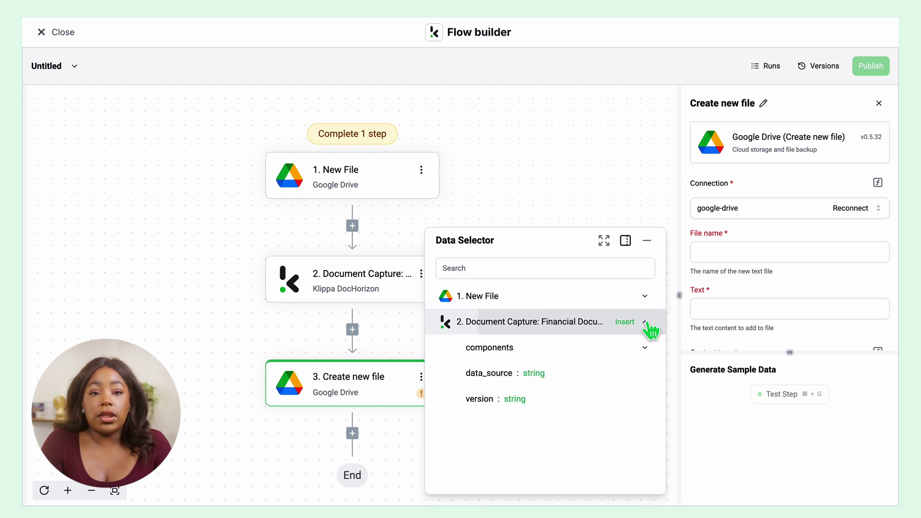
left_click(645, 348)
scroll(650, 359, "down", 5)
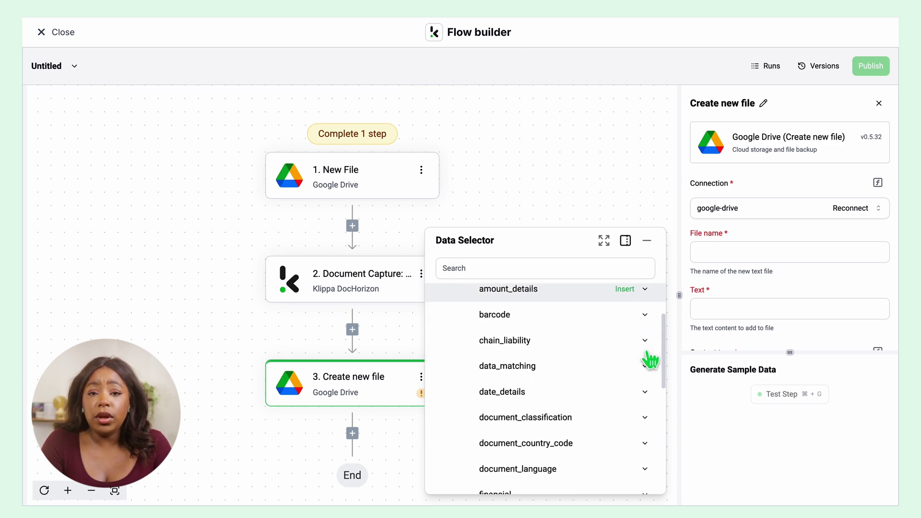
left_click(645, 368)
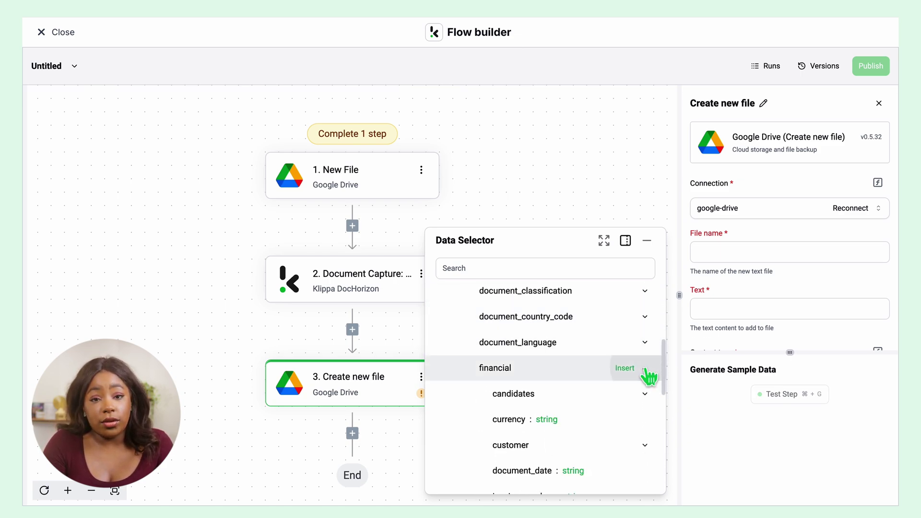
Step: Insert merchant company_name and total_amount into File name, typing '-.p' for separator and extension
scroll(649, 374, "down", 2)
scroll(648, 375, "down", 1)
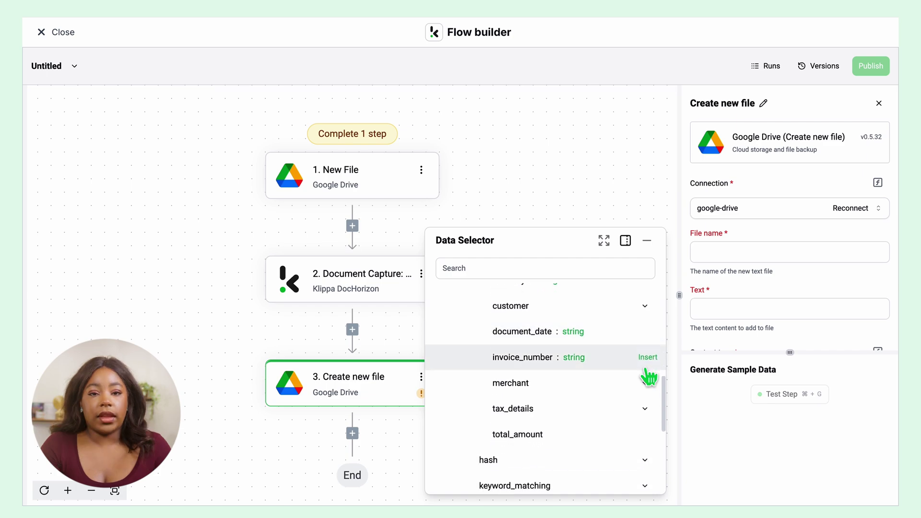
scroll(650, 391, "down", 3)
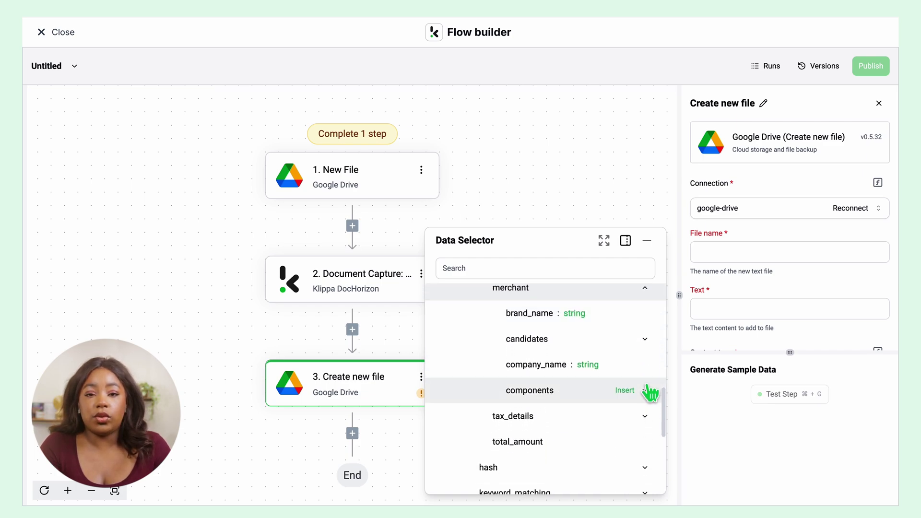
left_click(649, 366)
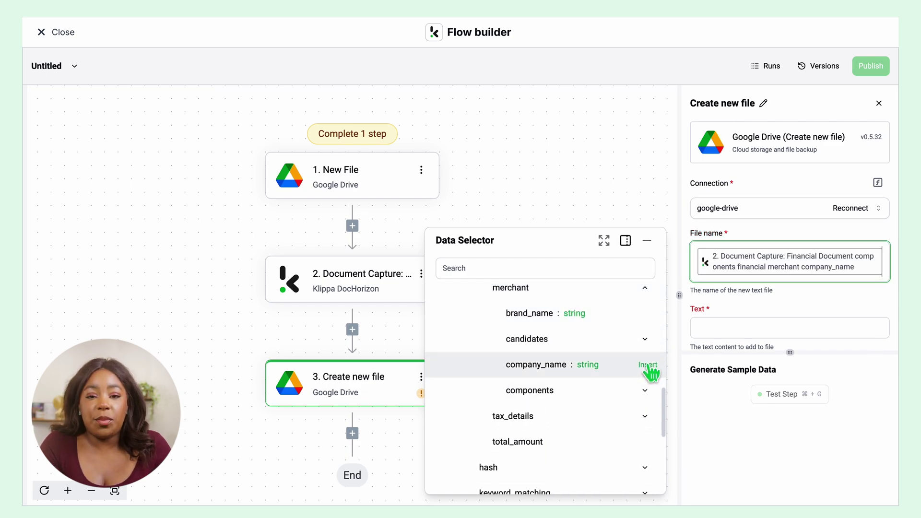
left_click(648, 442)
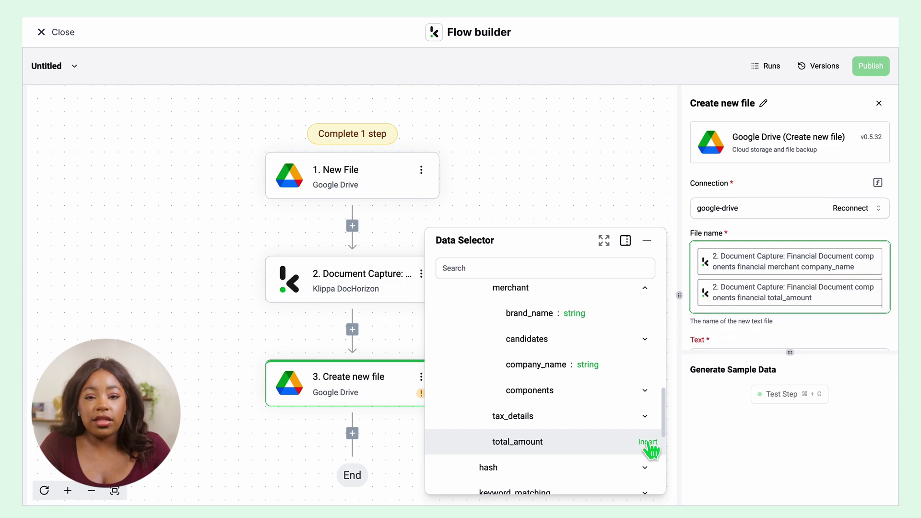
type("-")
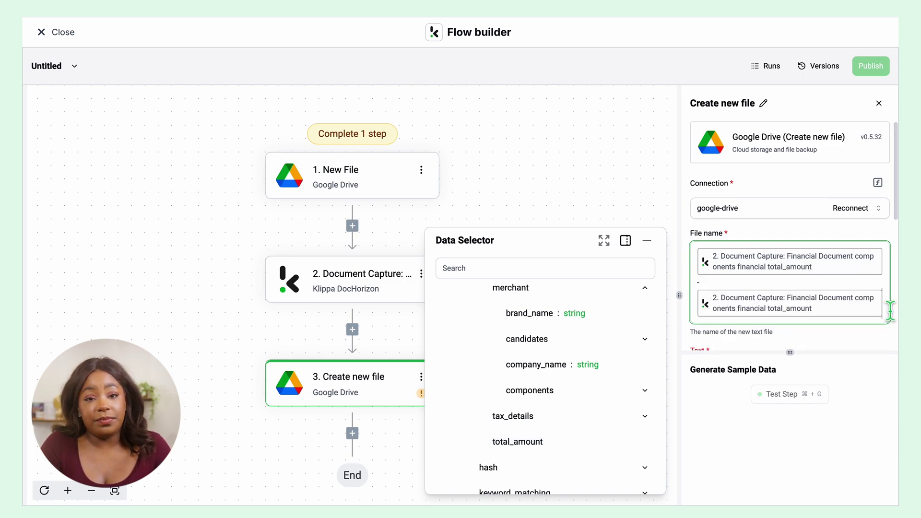
type(".pdf")
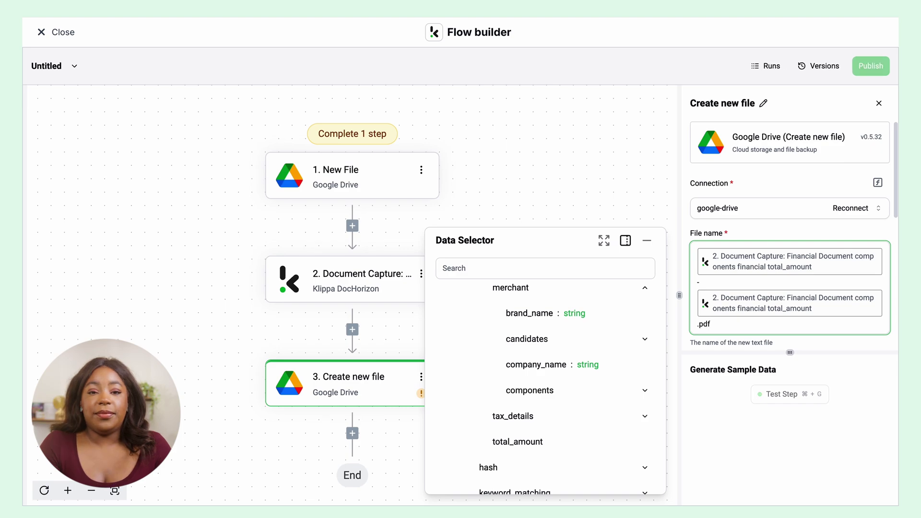
Step: Set the file text to the Document Capture components, Parent Folder to Output, and test the step
scroll(790, 304, "down", 4)
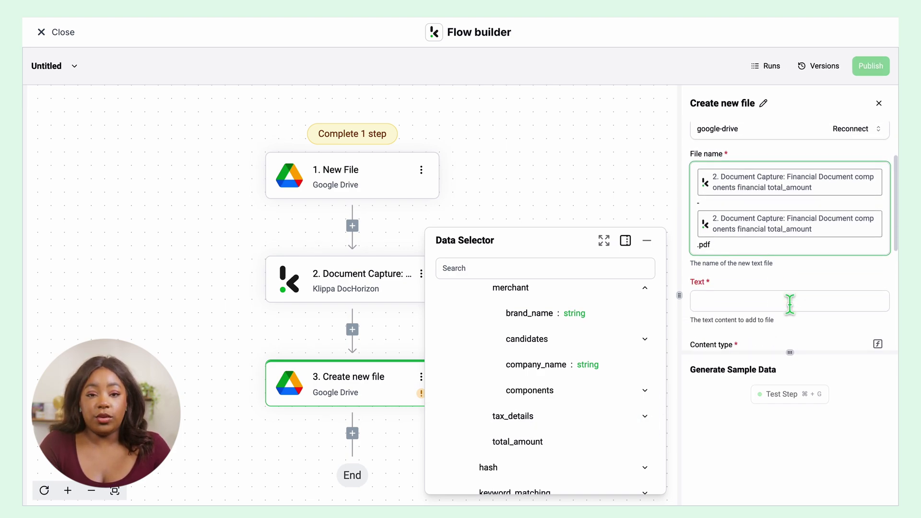
left_click(757, 219)
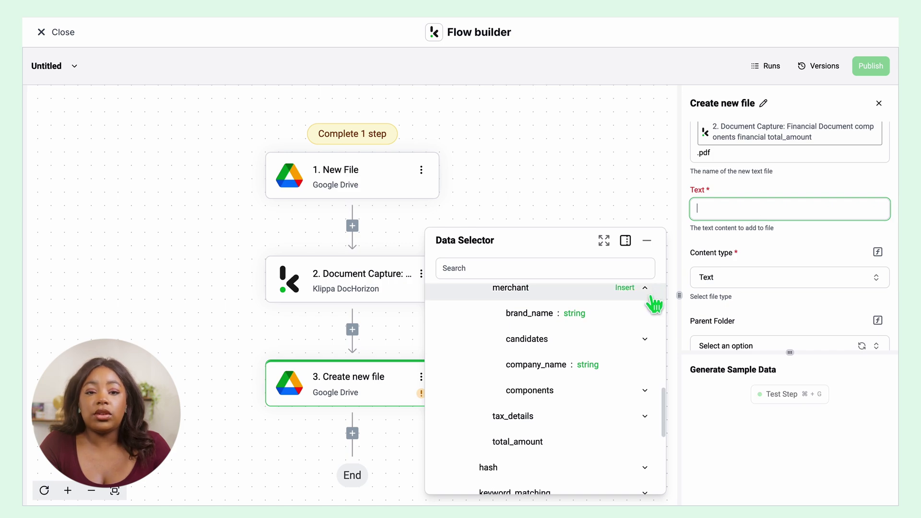
scroll(654, 302, "up", 5)
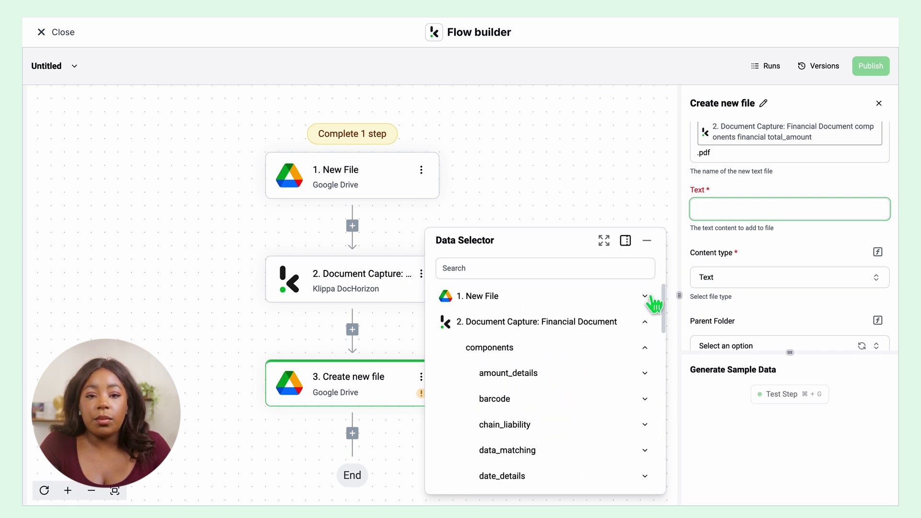
left_click(625, 348)
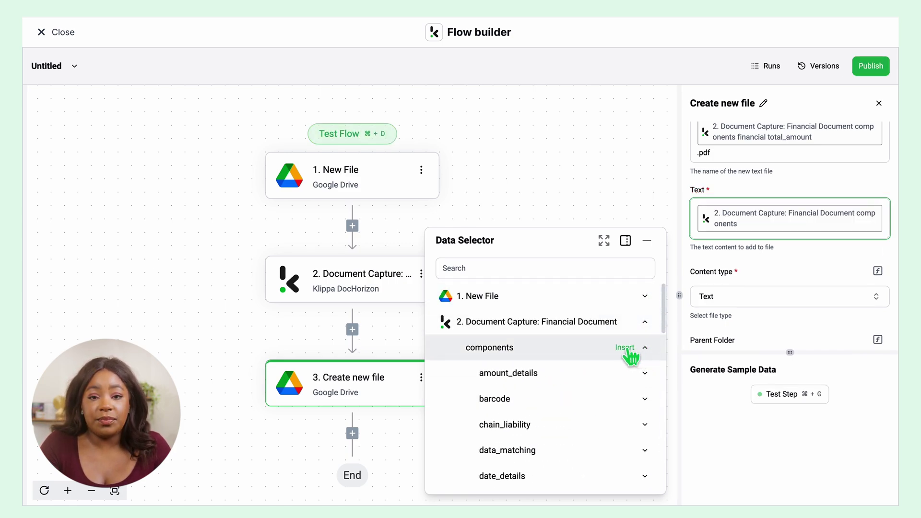
scroll(761, 271, "down", 3)
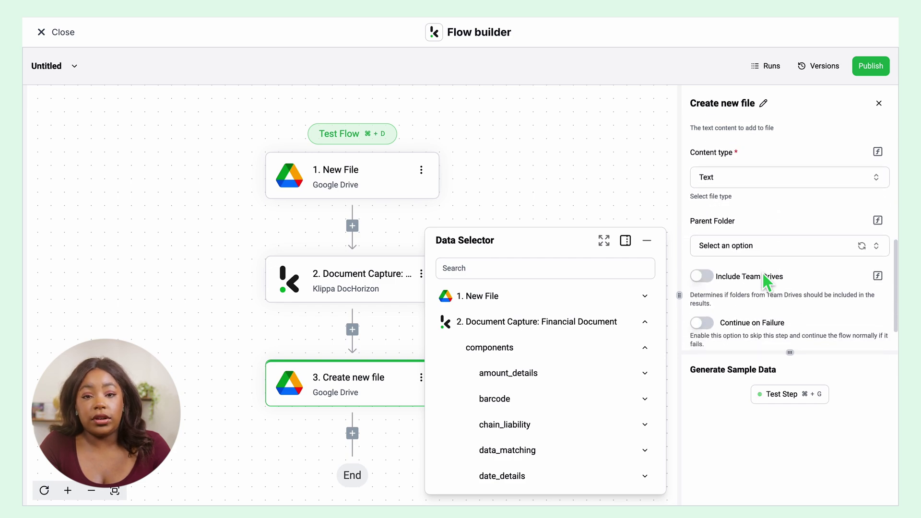
left_click(739, 247)
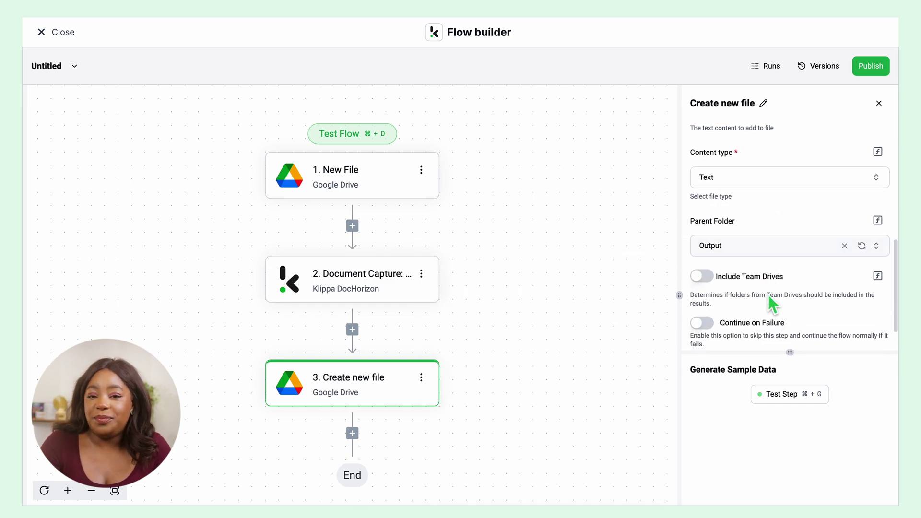
left_click(777, 397)
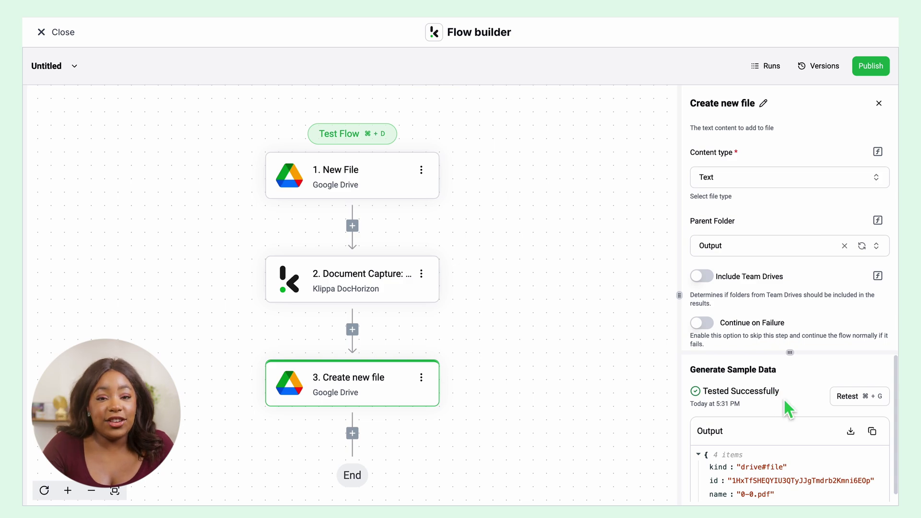
Step: Run a flow test, then open Tutorials > Output in Google Drive to confirm Company-40778.09.pdf appears
left_click(369, 135)
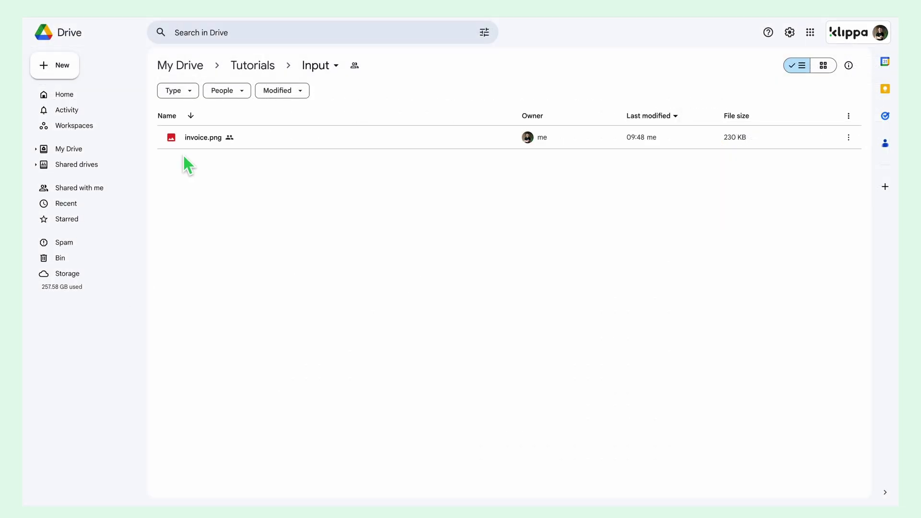
left_click(257, 68)
double_click(205, 140)
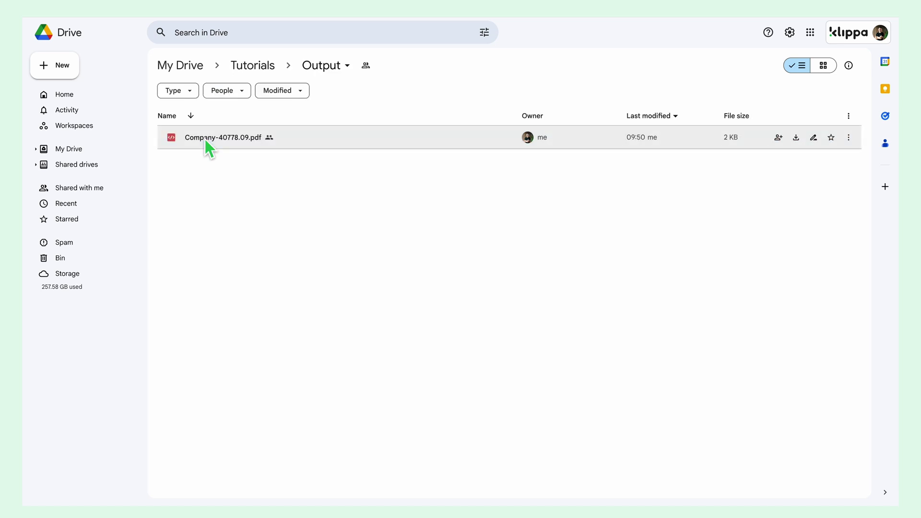